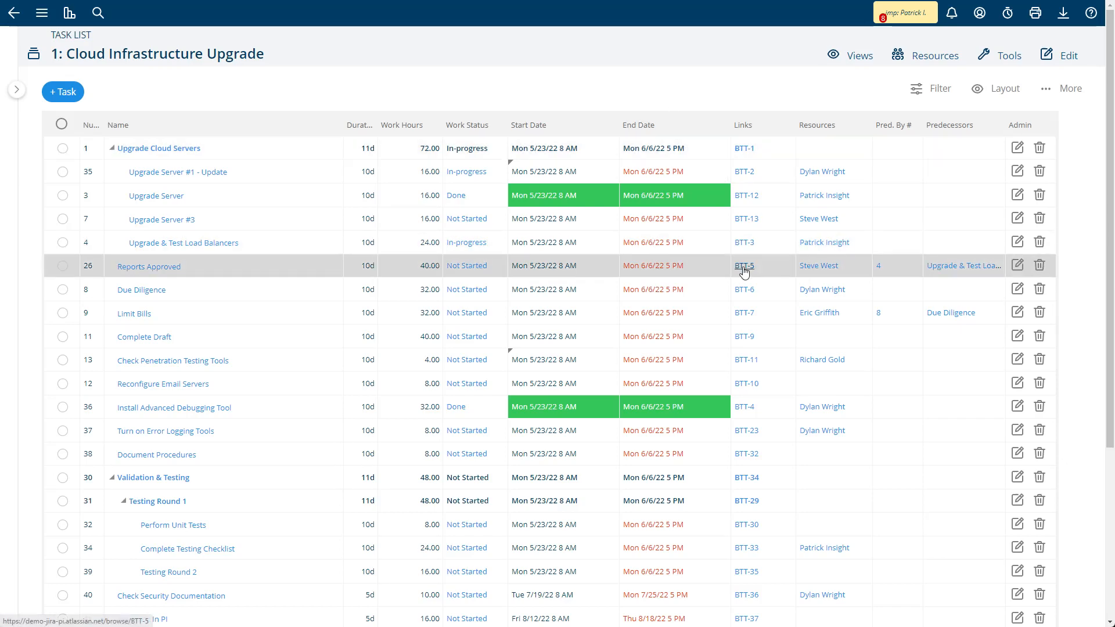
scroll(535, 219, "down", 3)
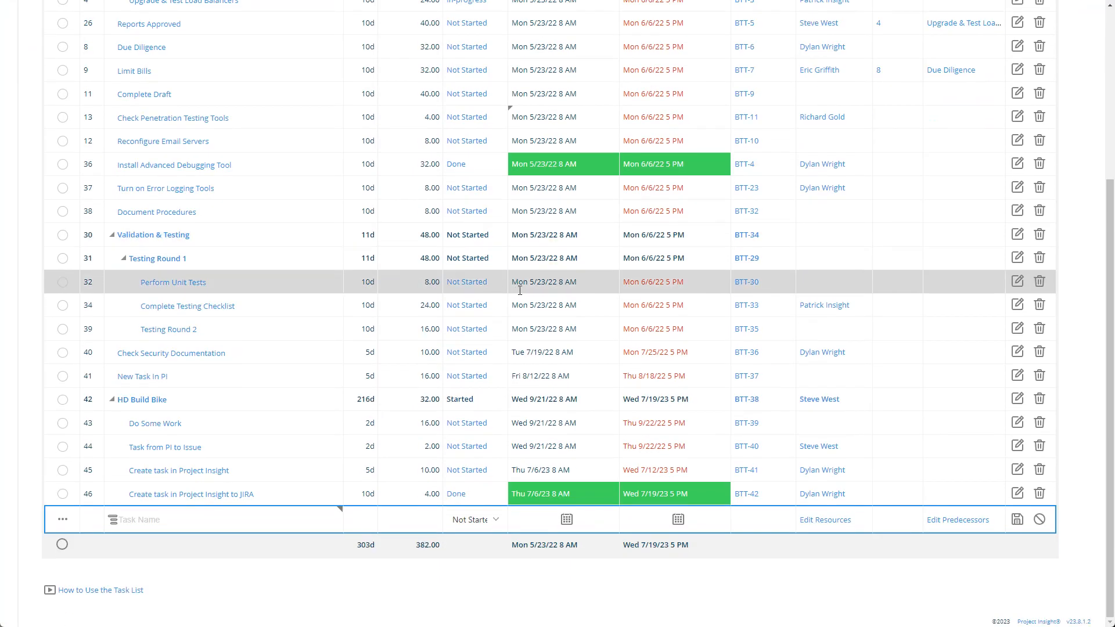
scroll(528, 330, "up", 2)
scroll(488, 219, "up", 1)
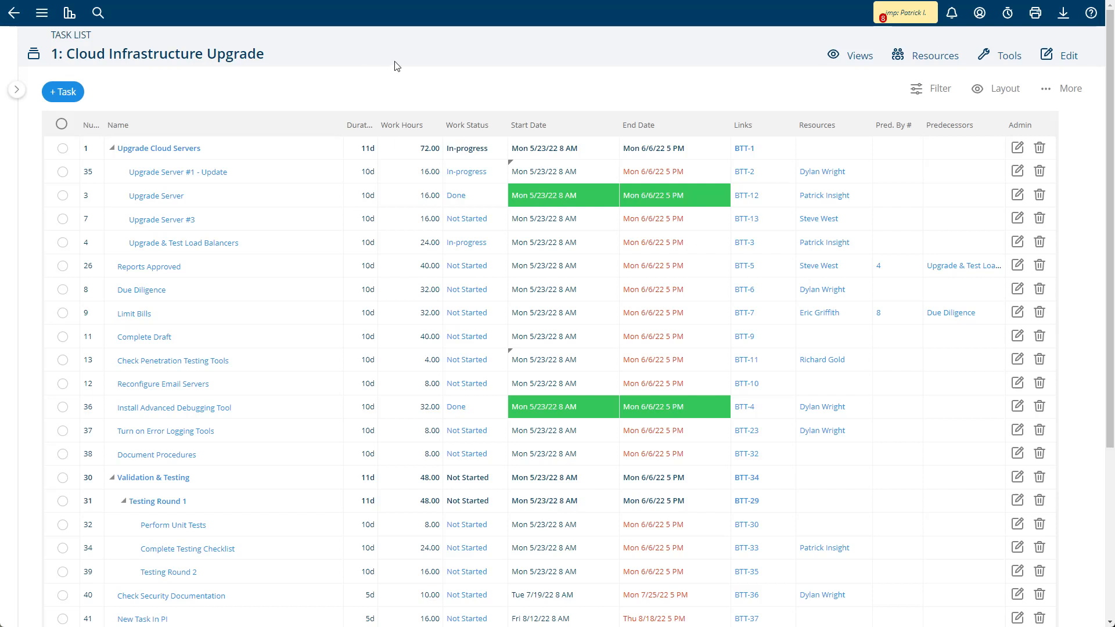
- View the Upgrade Server #1 - Update task's details and its logged time entries
left_click(174, 179)
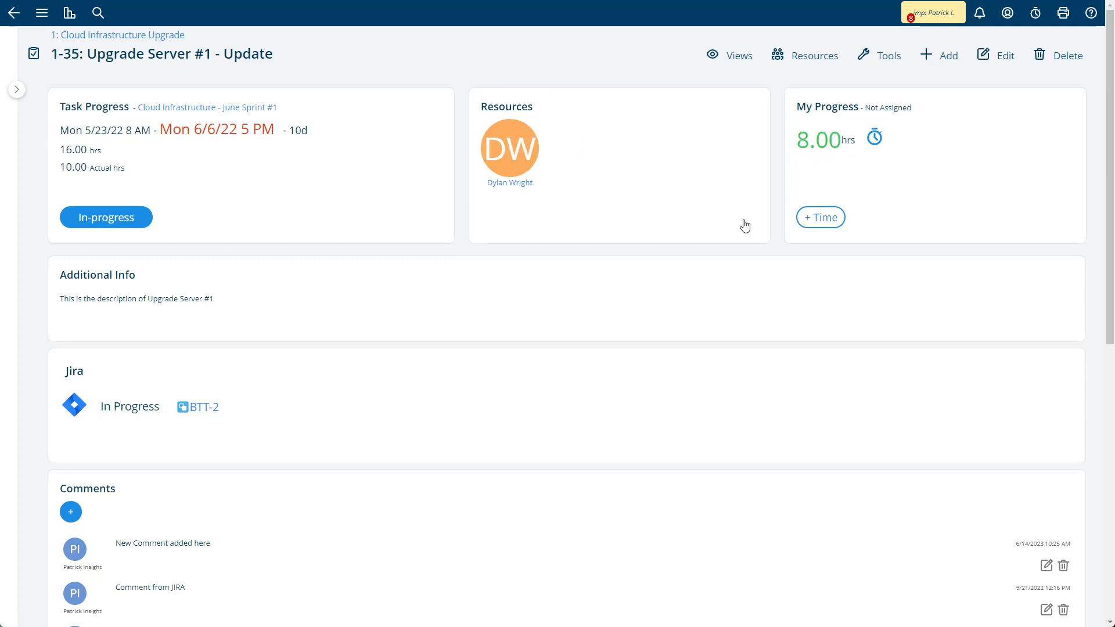
scroll(452, 359, "down", 1)
scroll(452, 360, "down", 2)
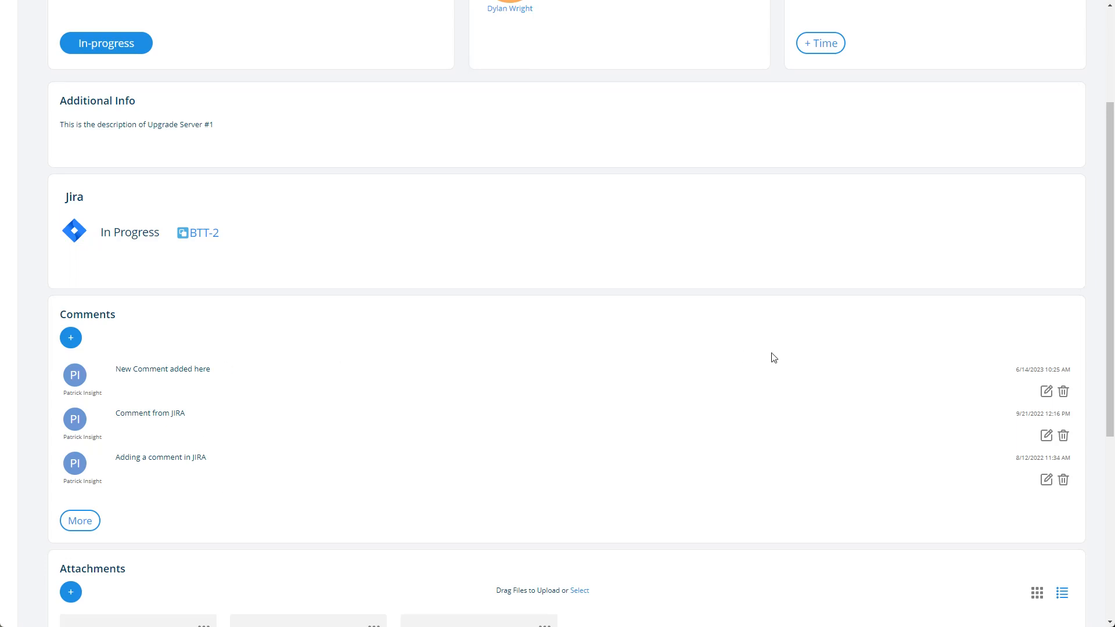
scroll(771, 358, "up", 2)
scroll(771, 358, "down", 4)
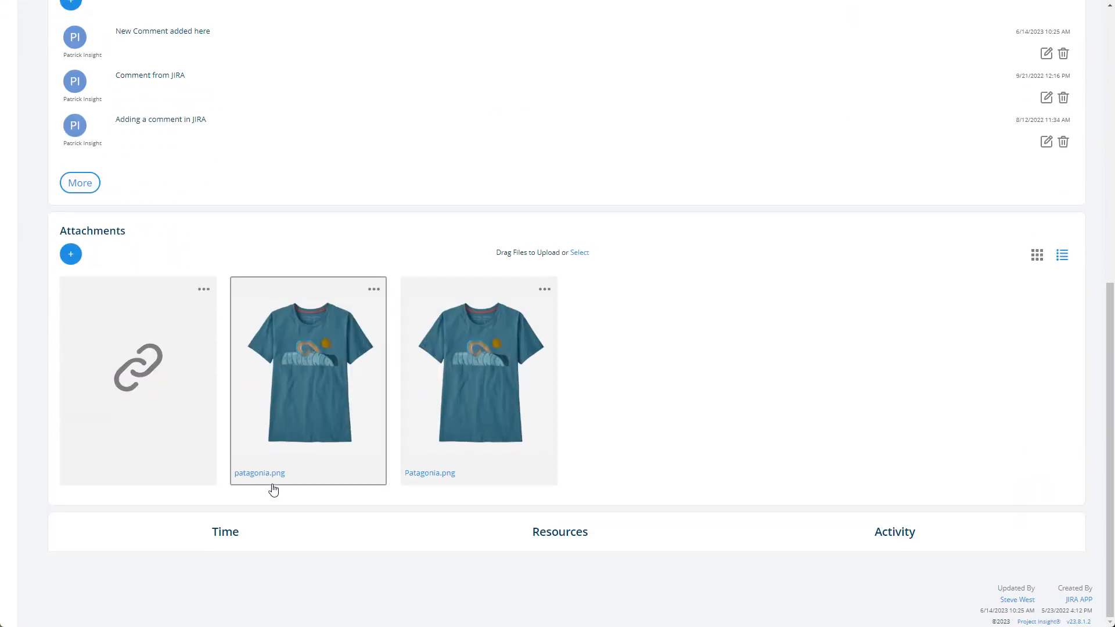
left_click(228, 533)
scroll(334, 495, "down", 4)
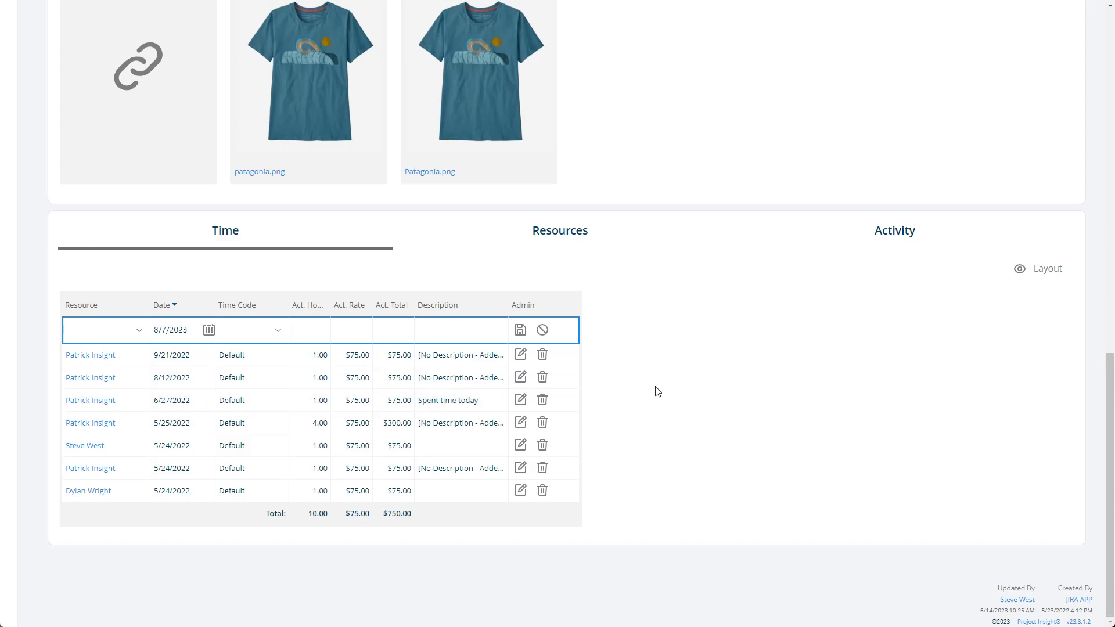
scroll(657, 392, "up", 2)
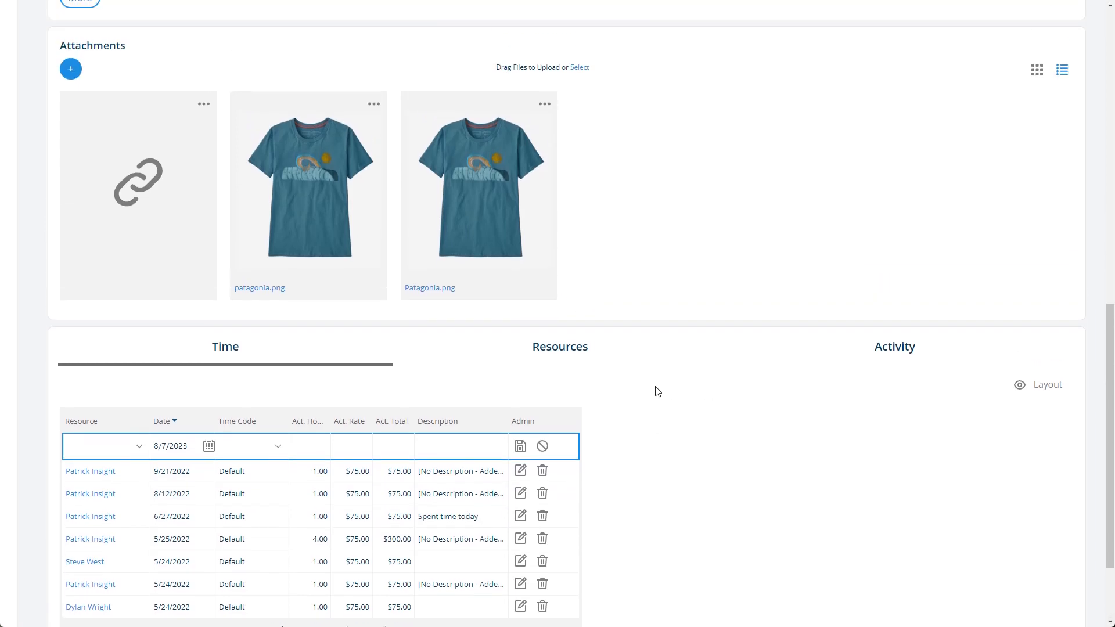
scroll(657, 391, "up", 5)
scroll(656, 391, "up", 2)
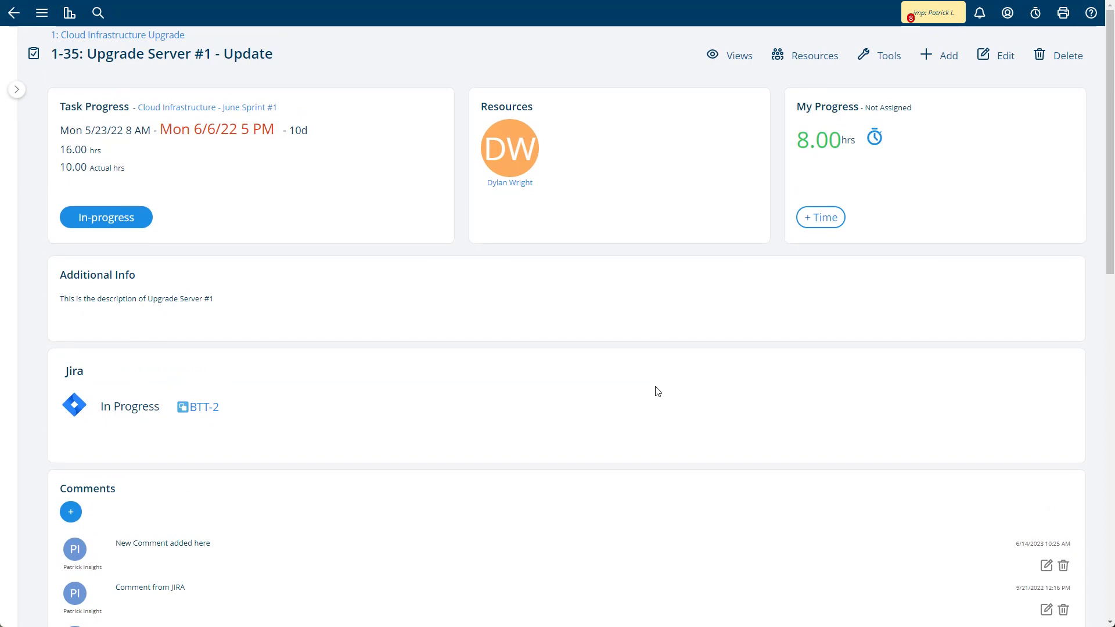
- Go to the linked Jira issue BTT-2 and check its time tracking
left_click(194, 410)
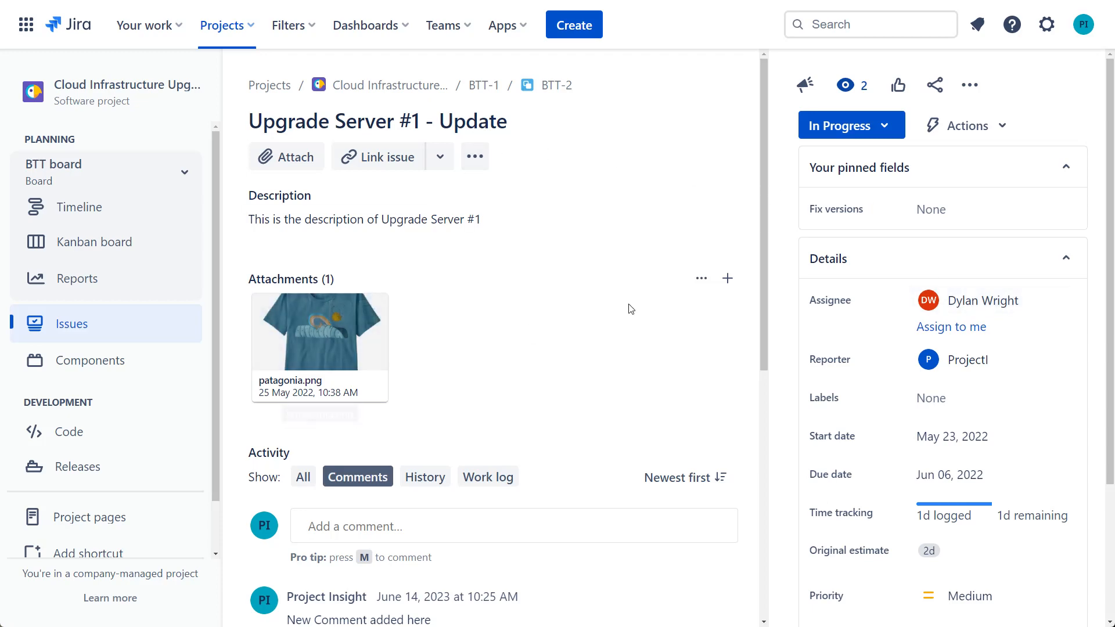
scroll(627, 315, "down", 3)
scroll(623, 318, "down", 1)
scroll(620, 325, "up", 4)
scroll(620, 336, "down", 2)
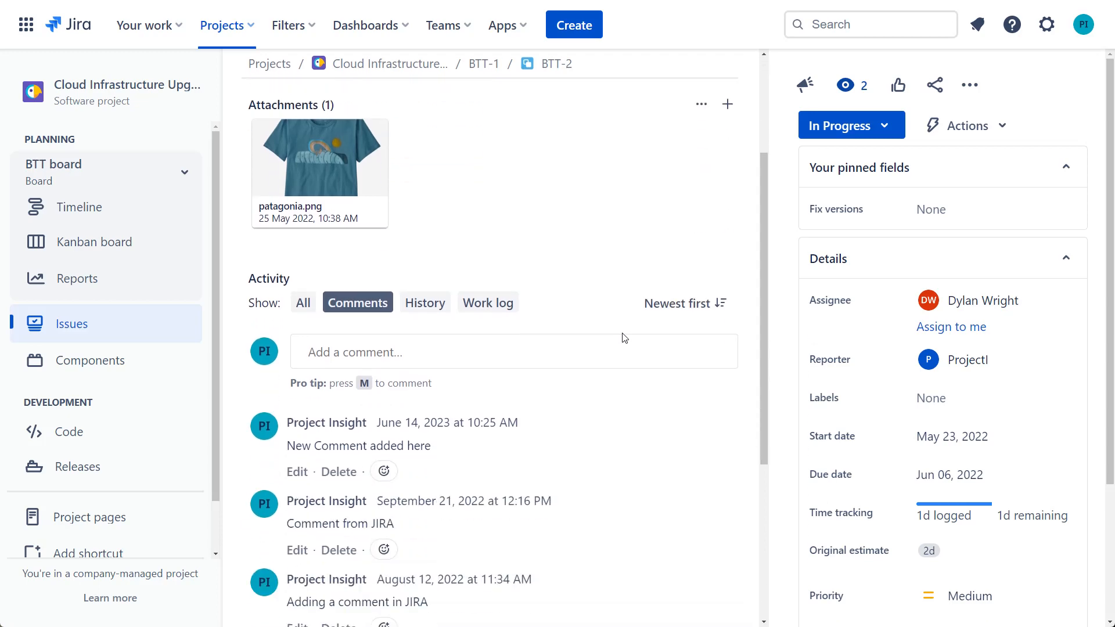
scroll(876, 363, "down", 1)
scroll(877, 293, "down", 1)
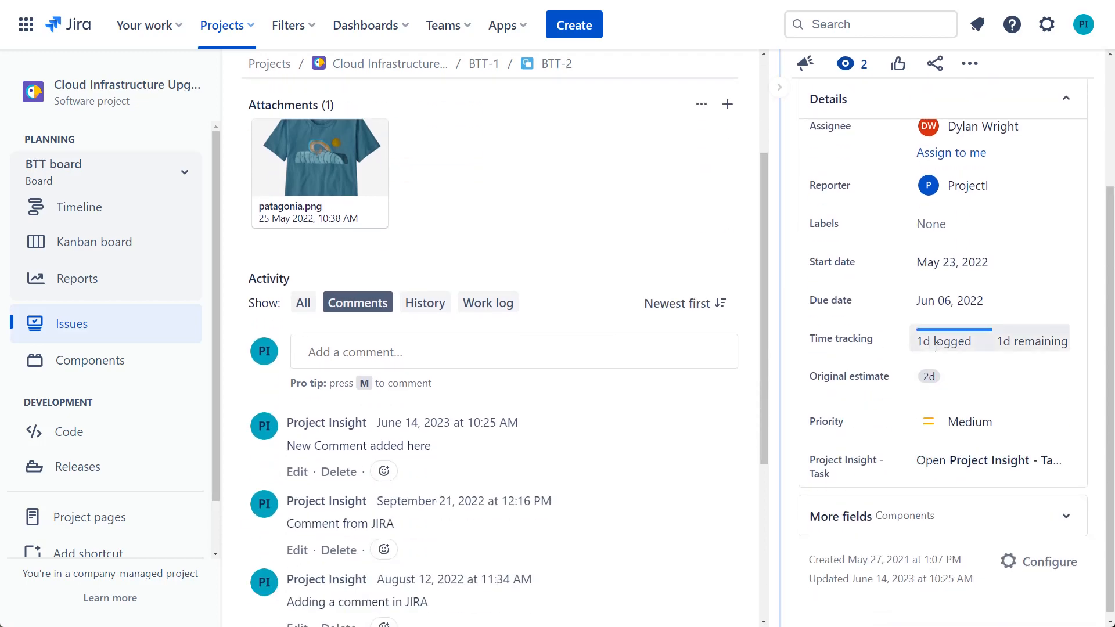
- Log 2h of work on BTT-2 described as "I worked on software development" and save it
left_click(937, 346)
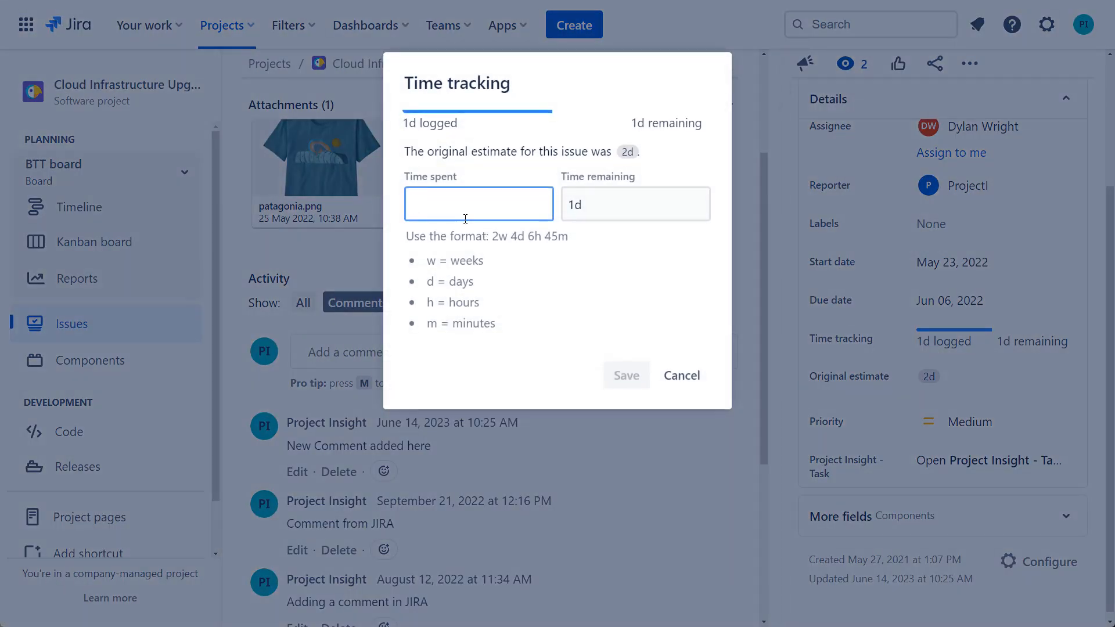
type("2h")
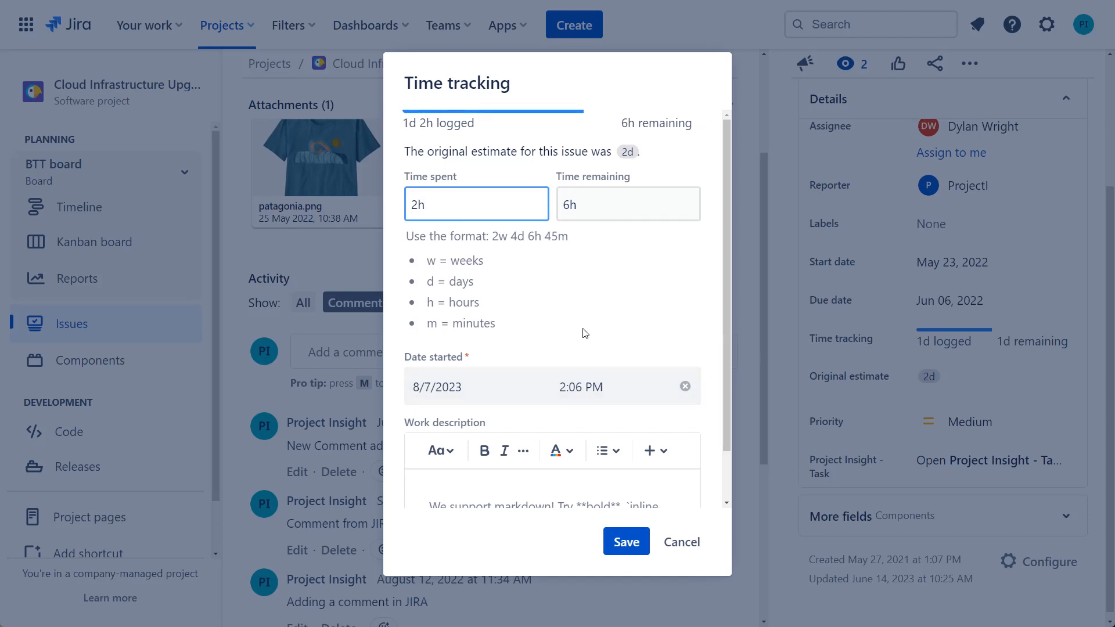
left_click(497, 490)
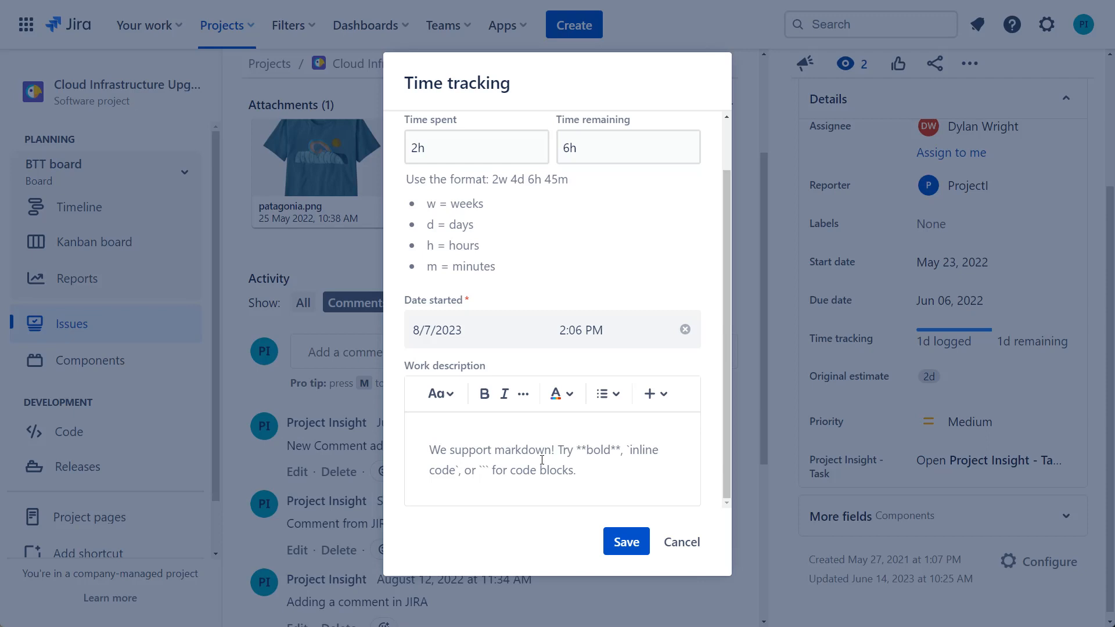
type("I worked on ")
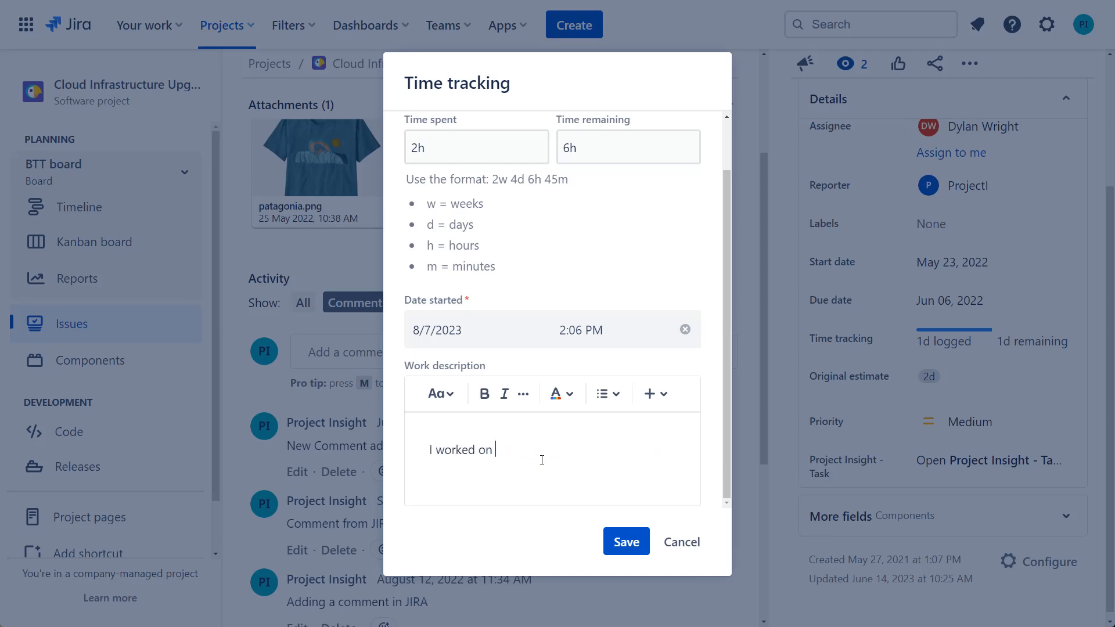
type("software deve")
type("lopment")
left_click(621, 543)
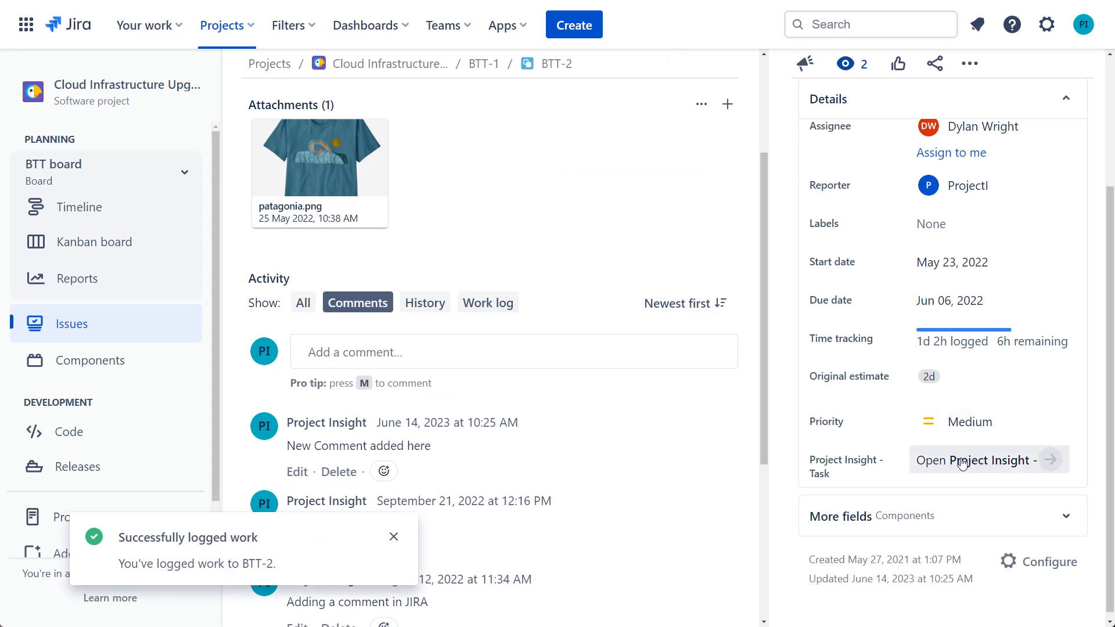
- Return to the linked Project Insight task and confirm the new 2-hour 8/7/2023 entry totalling 12.00 hours
left_click(996, 464)
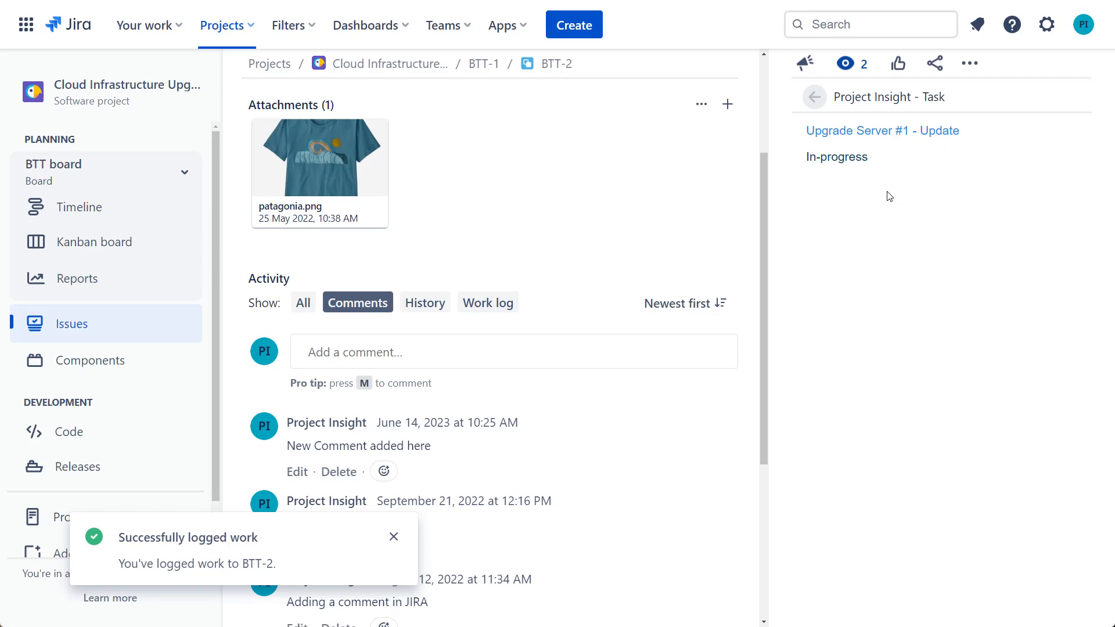
left_click(877, 132)
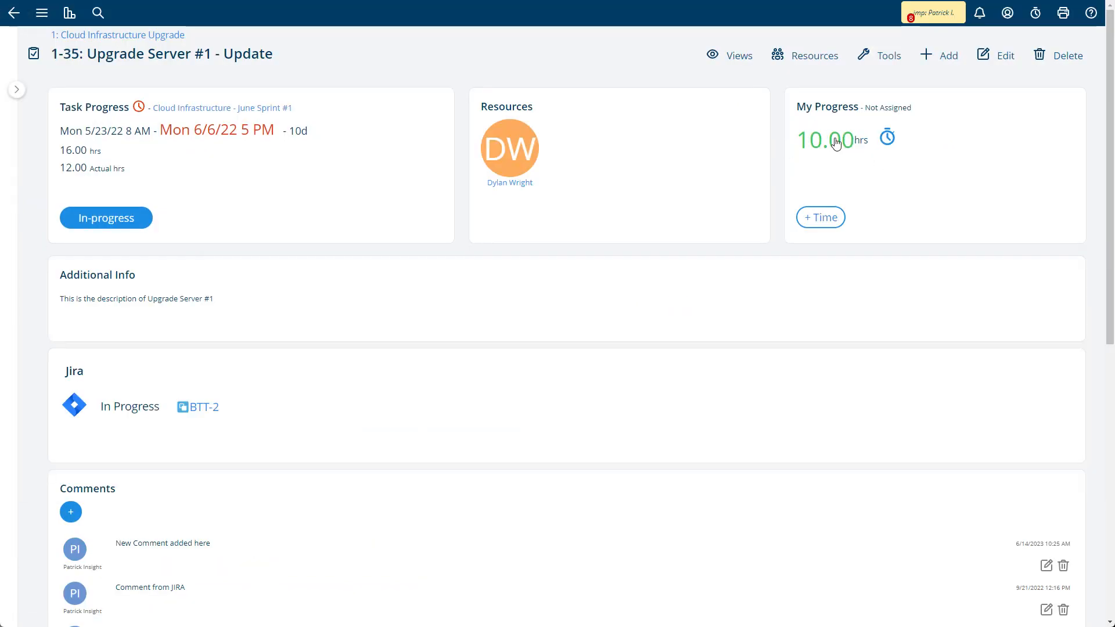
scroll(620, 331, "down", 4)
scroll(619, 331, "down", 2)
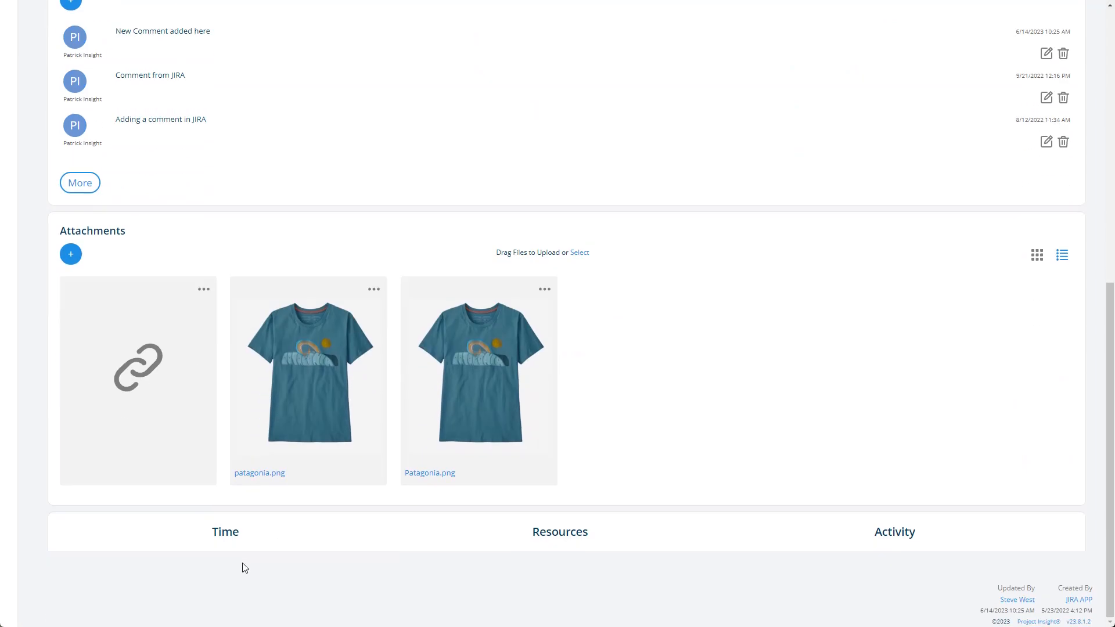
left_click(225, 533)
scroll(410, 531, "down", 3)
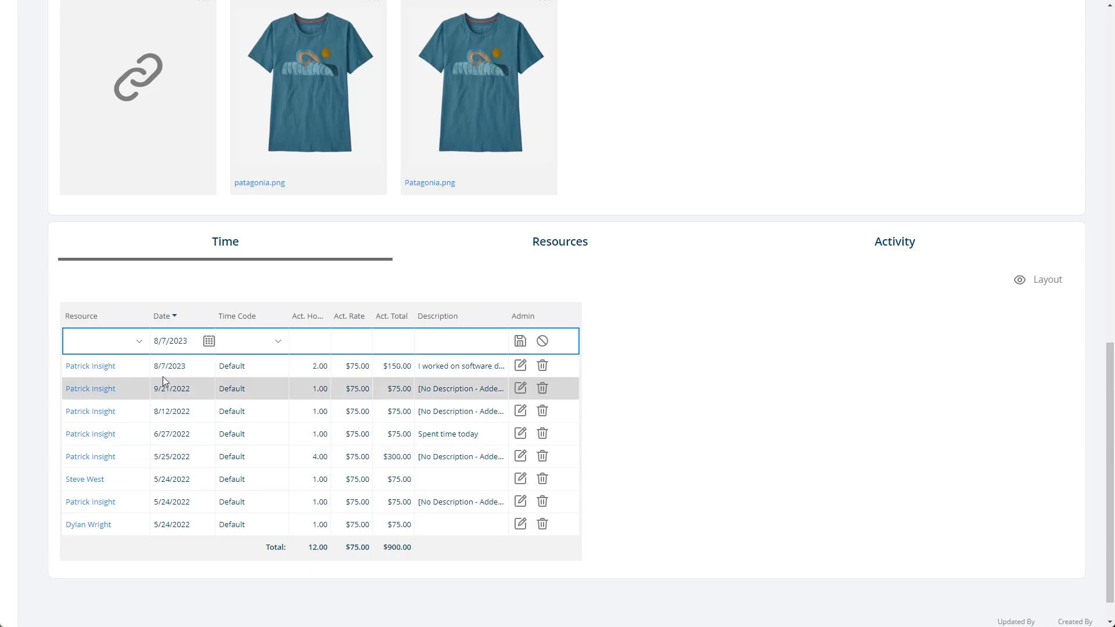
scroll(722, 475, "up", 4)
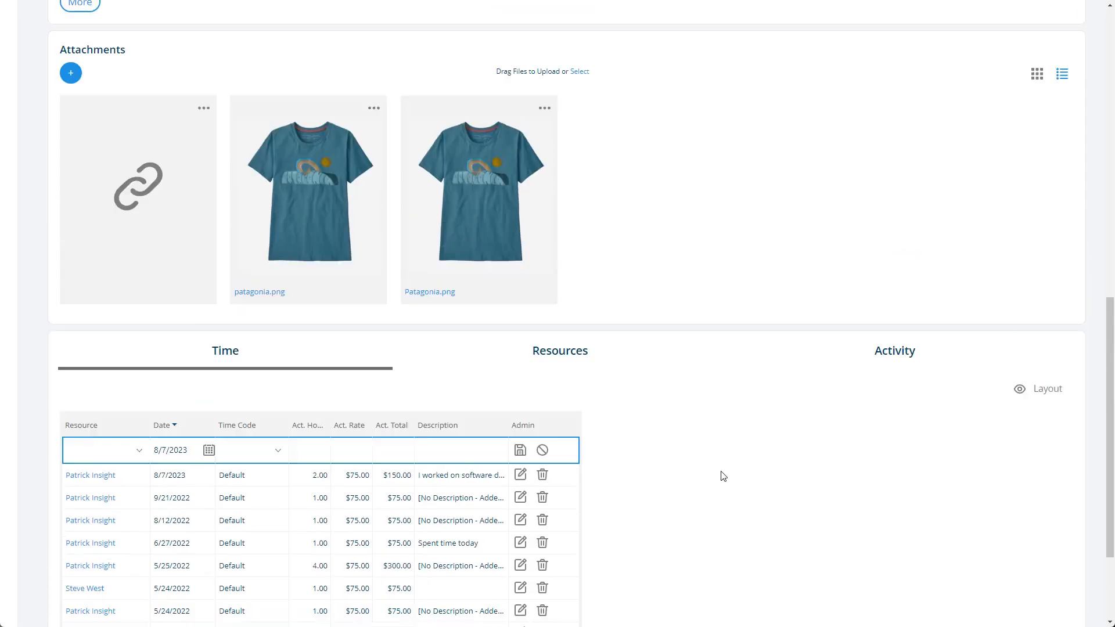
scroll(721, 476, "up", 5)
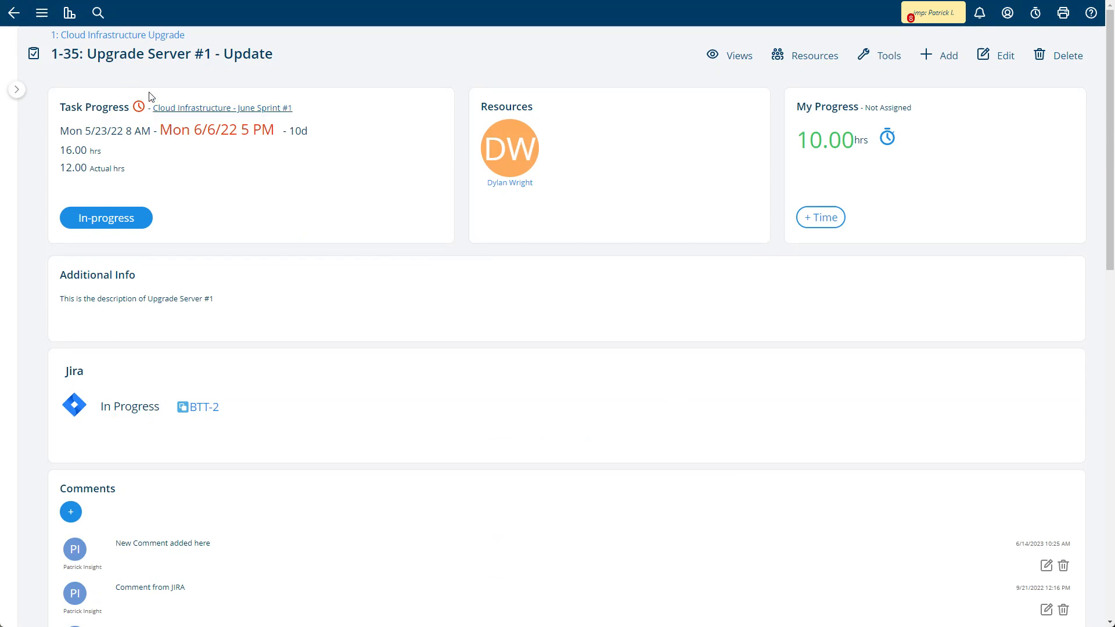
- Show the weekly Time Entry Grid for 8/6–8/12/2023 with 2.00 hours on Monday for the task
left_click(41, 13)
left_click(72, 39)
left_click(41, 12)
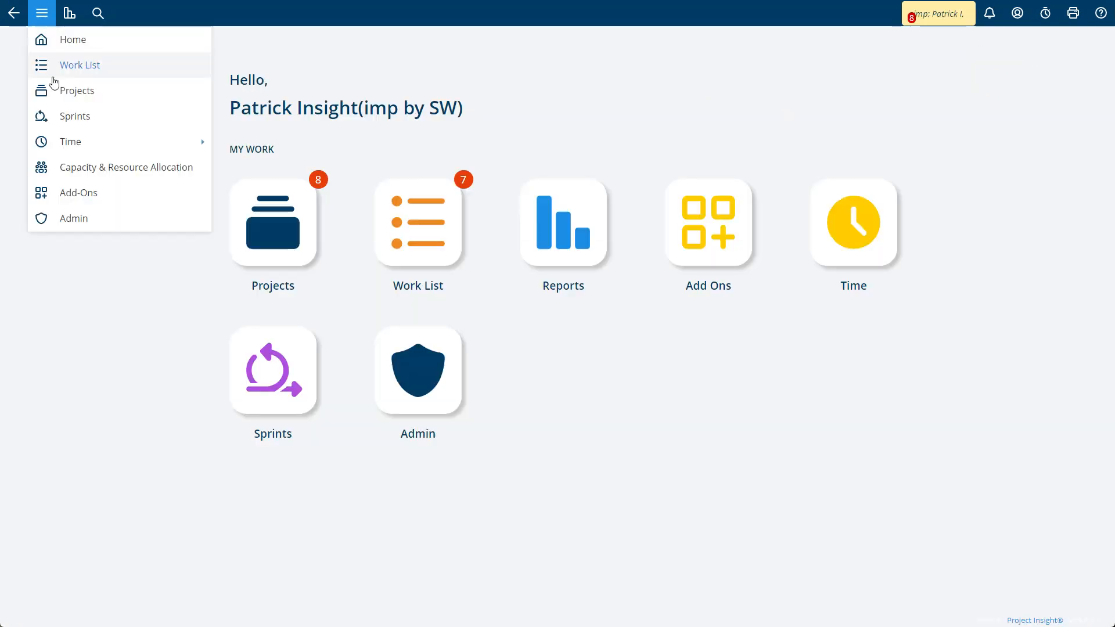
mouse_move(70, 142)
left_click(259, 174)
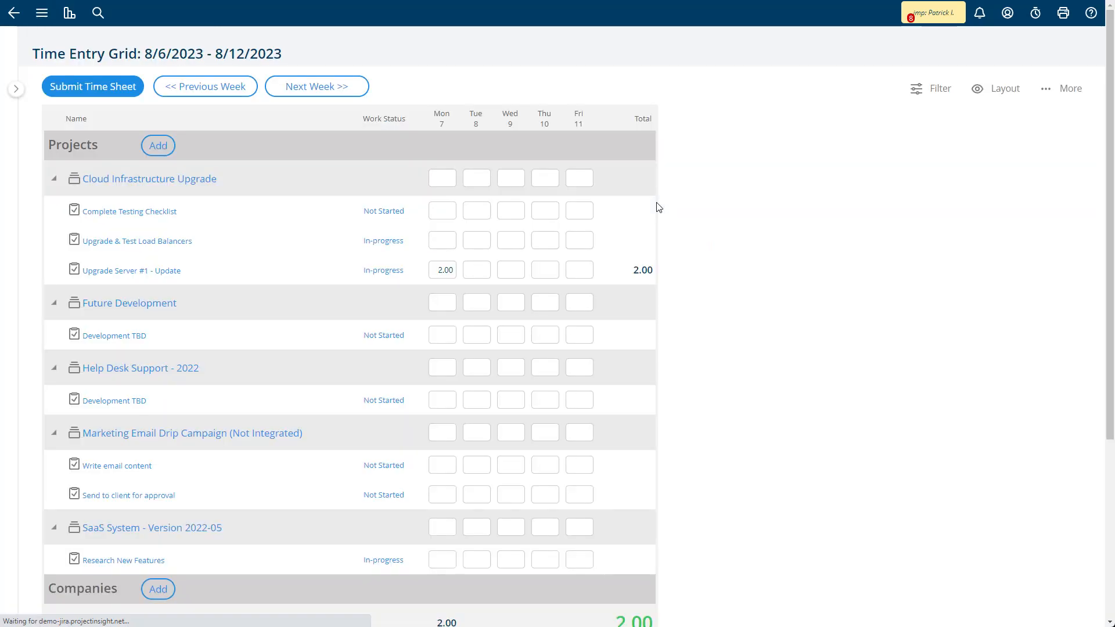
scroll(443, 279, "down", 1)
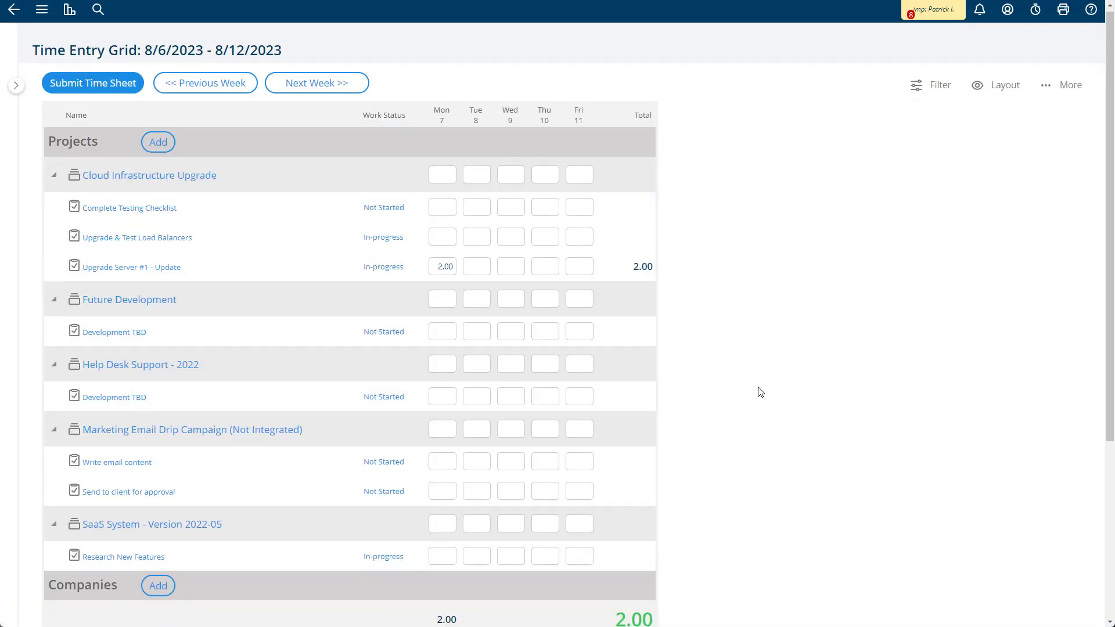
scroll(758, 392, "down", 3)
scroll(737, 411, "up", 3)
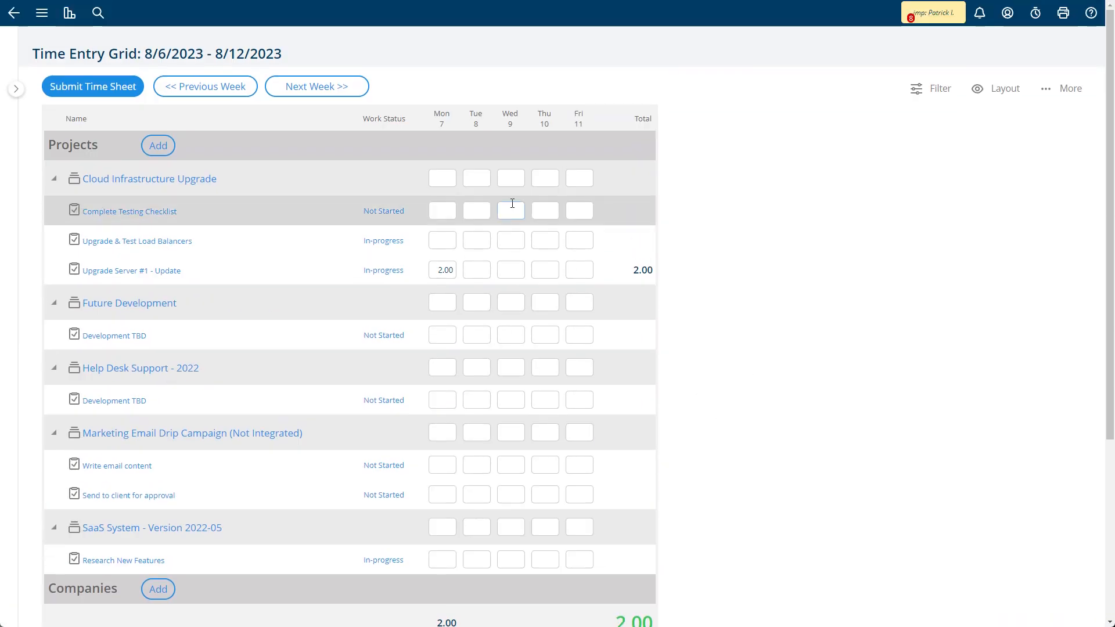